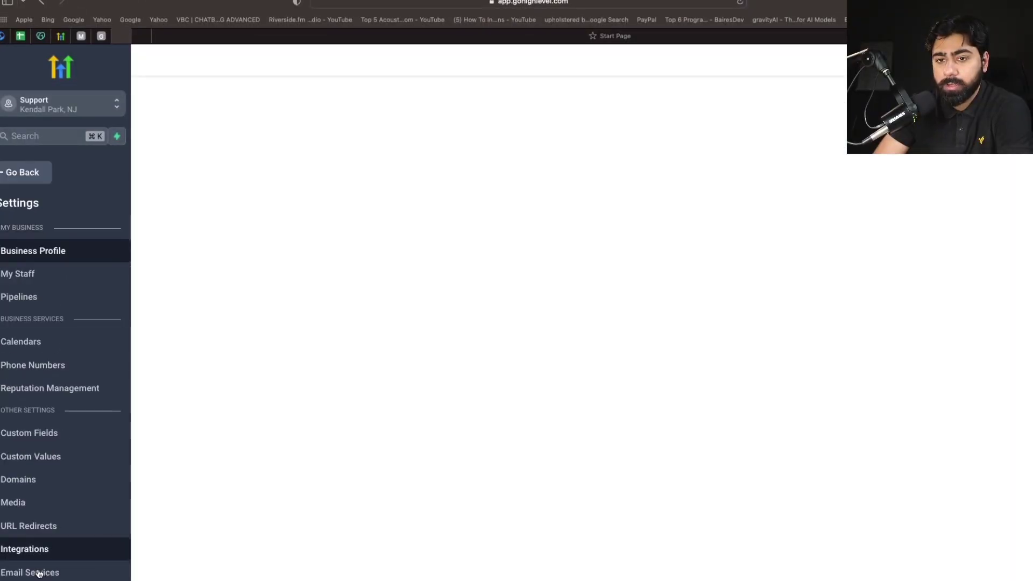
Open the configuration of the default number in the Phone Numbers settings.
left_click(41, 371)
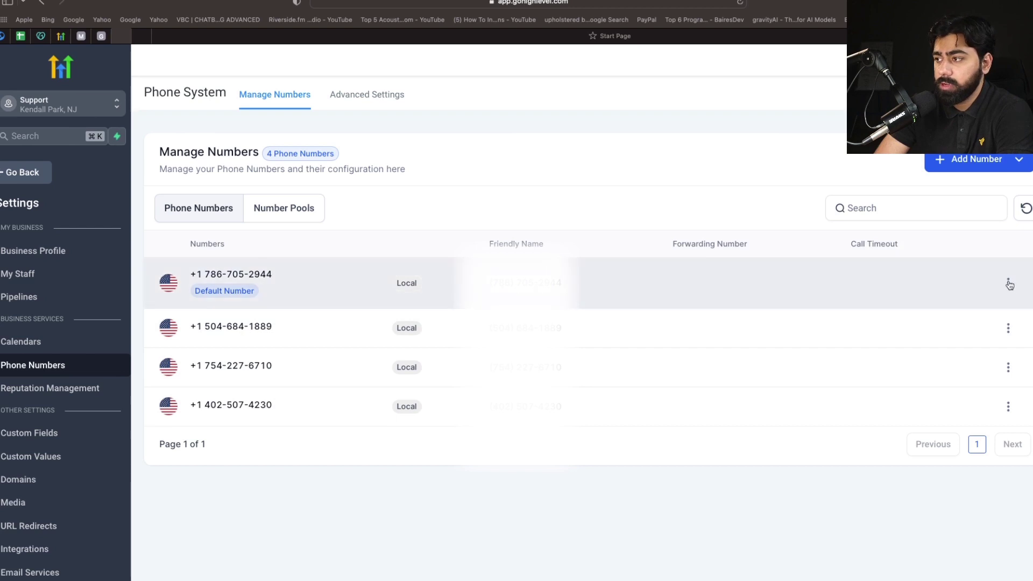
left_click(1008, 284)
left_click(901, 231)
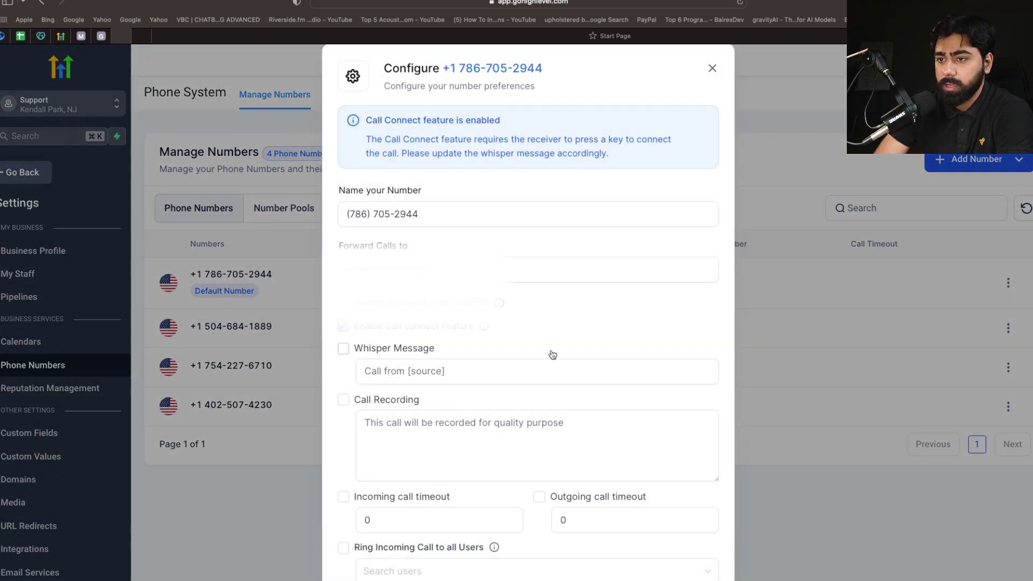
scroll(553, 354, "down", 2)
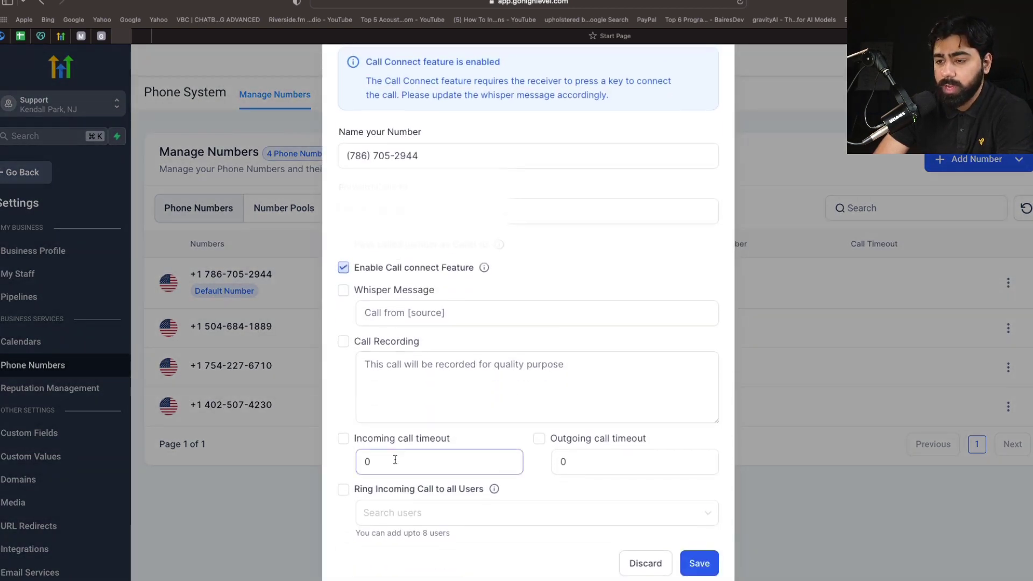
Enable Ring Incoming Call to all Users for the default number, add all three listed users, and save the configuration.
left_click(343, 490)
left_click(376, 508)
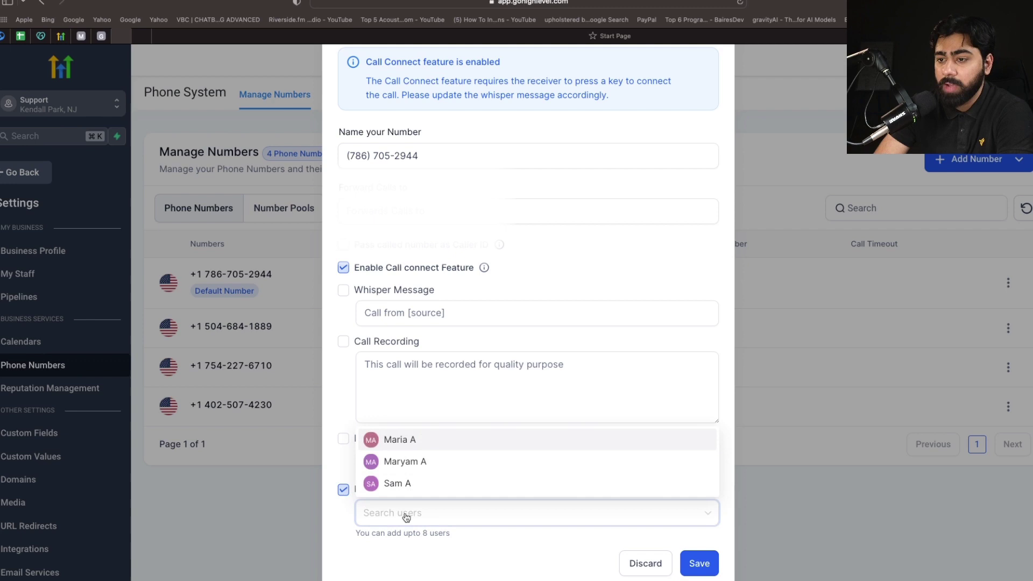
left_click(405, 449)
left_click(411, 462)
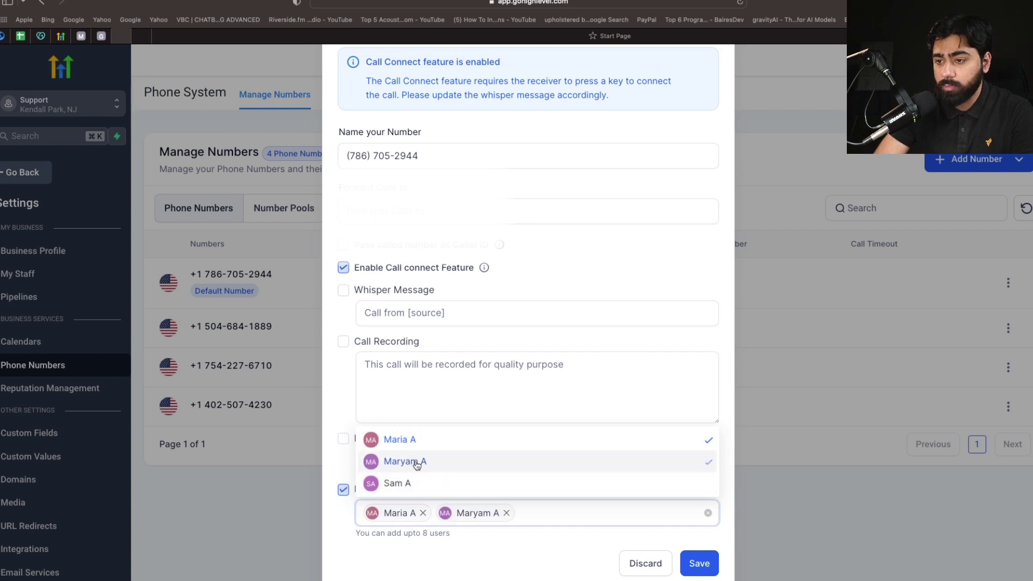
left_click(422, 484)
left_click(568, 558)
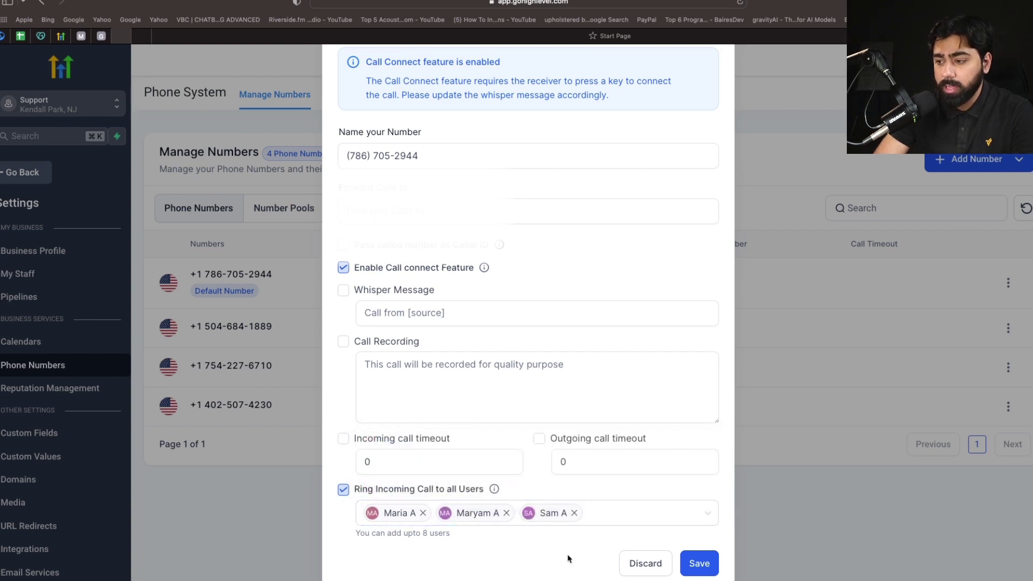
left_click(696, 559)
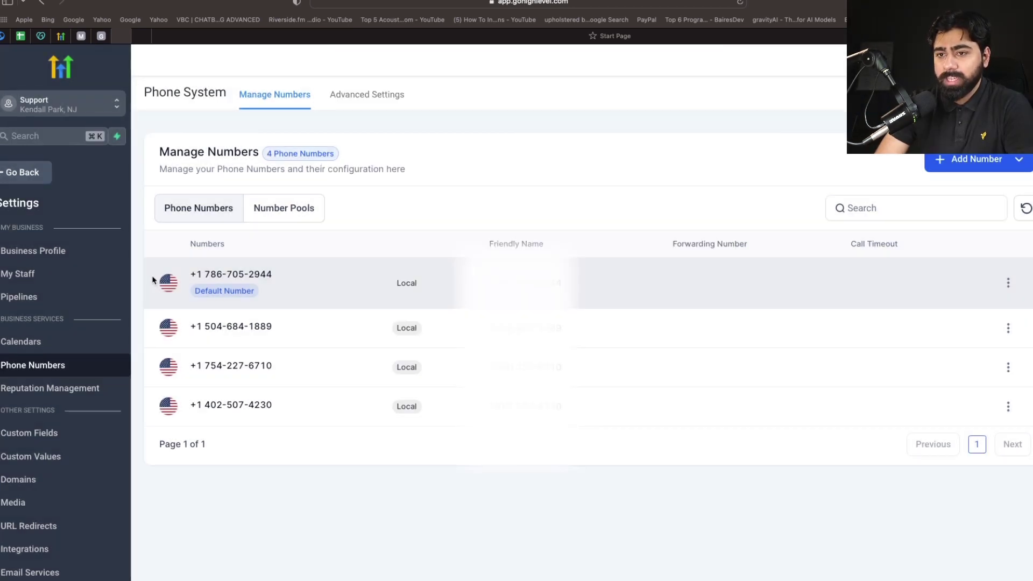
Open the first team member's profile in My Staff for editing and expand the Call & Voicemail Settings.
left_click(36, 275)
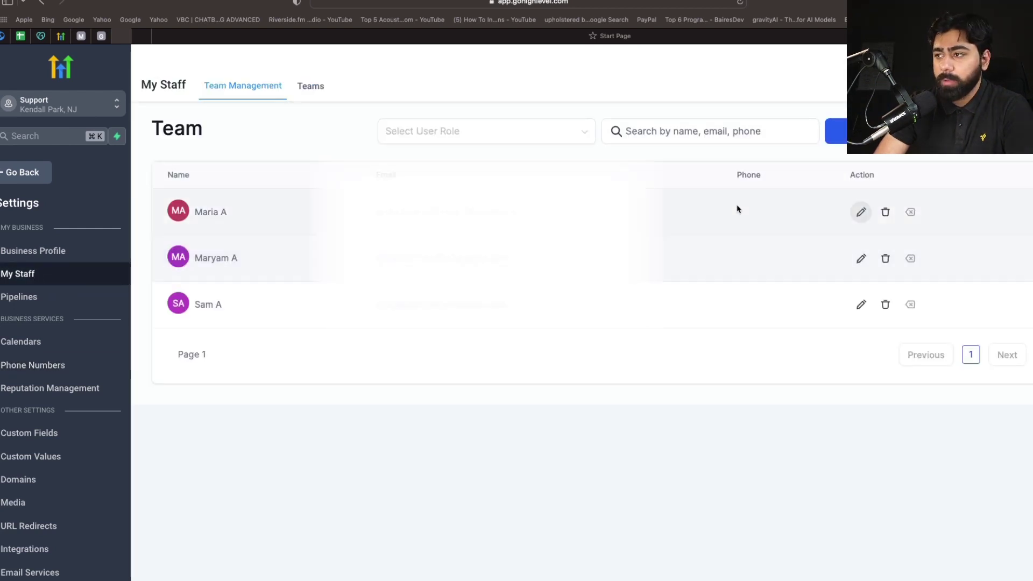
left_click(860, 213)
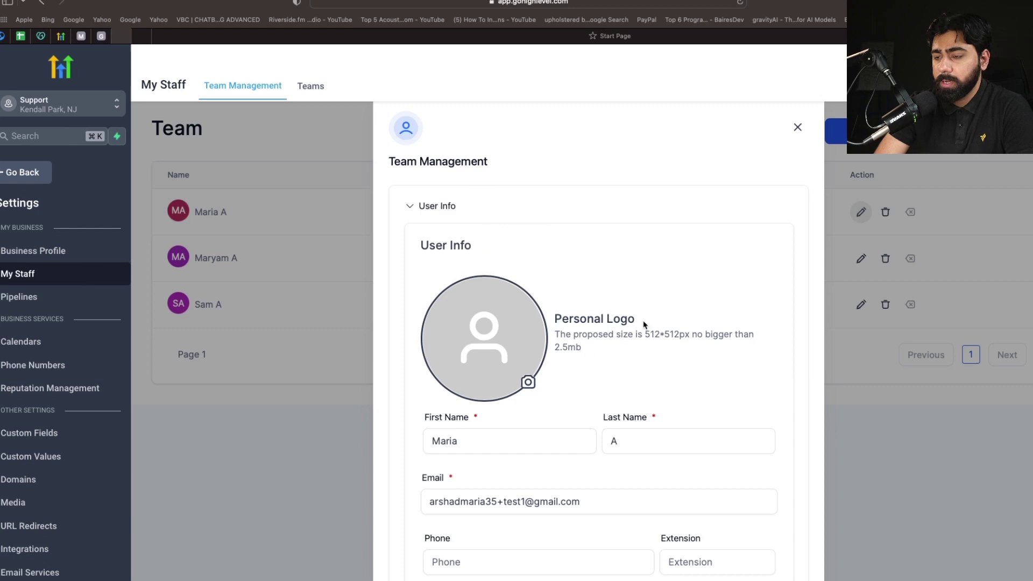
scroll(550, 318, "down", 10)
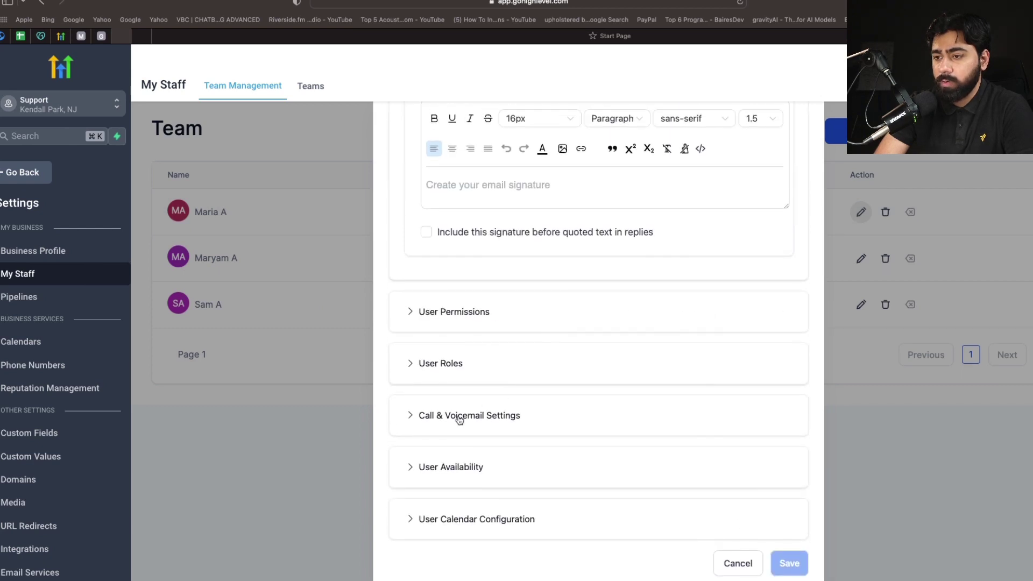
left_click(456, 422)
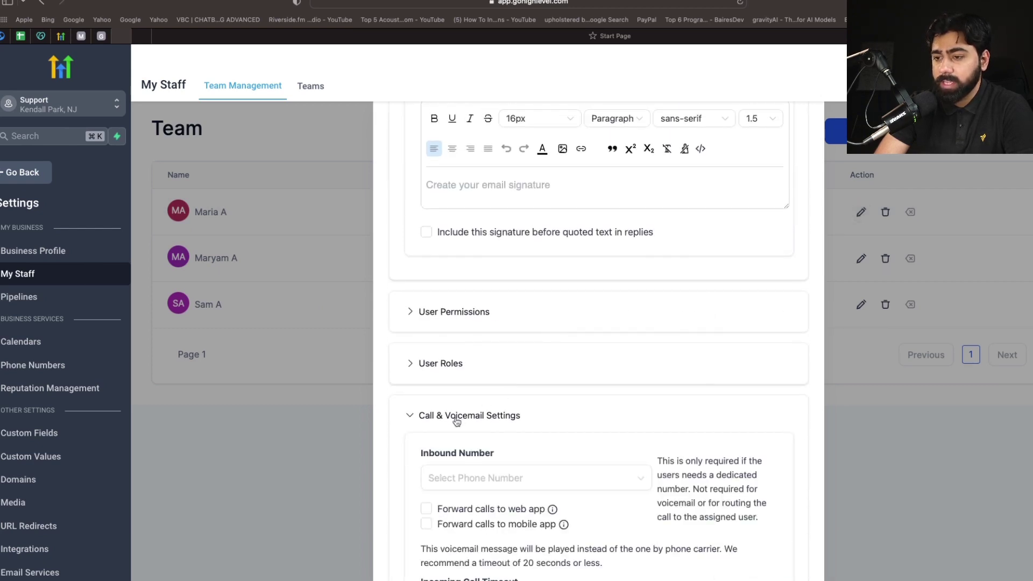
scroll(456, 422, "down", 2)
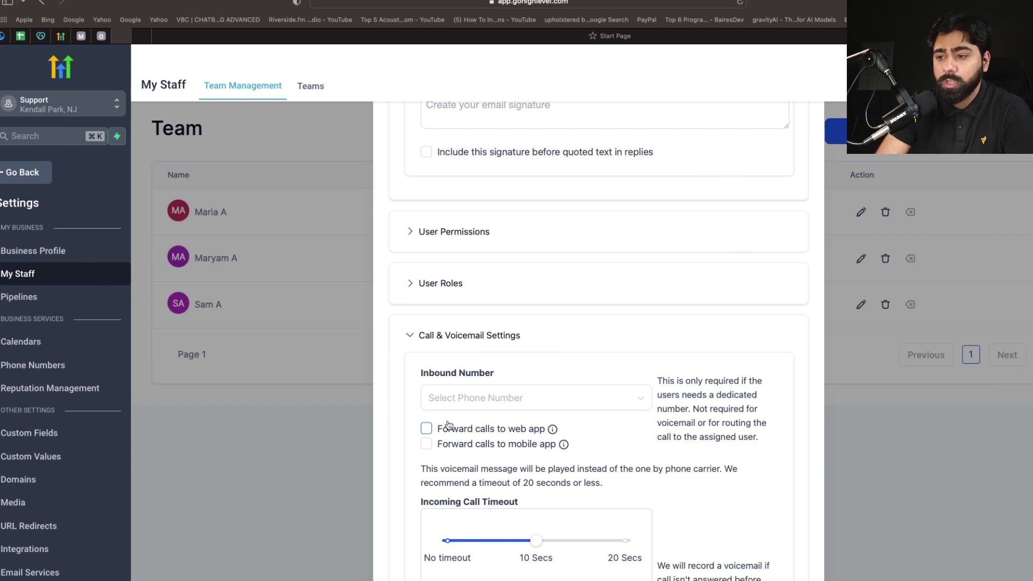
Set the first team member's calls to forward to the mobile app only, with forwarding to the web app off.
left_click(426, 444)
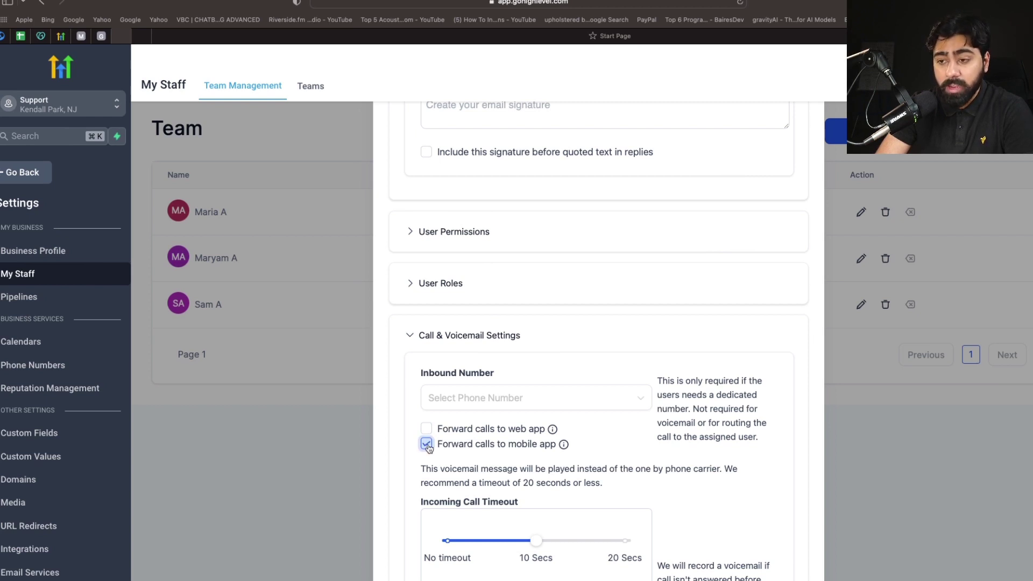
left_click(426, 429)
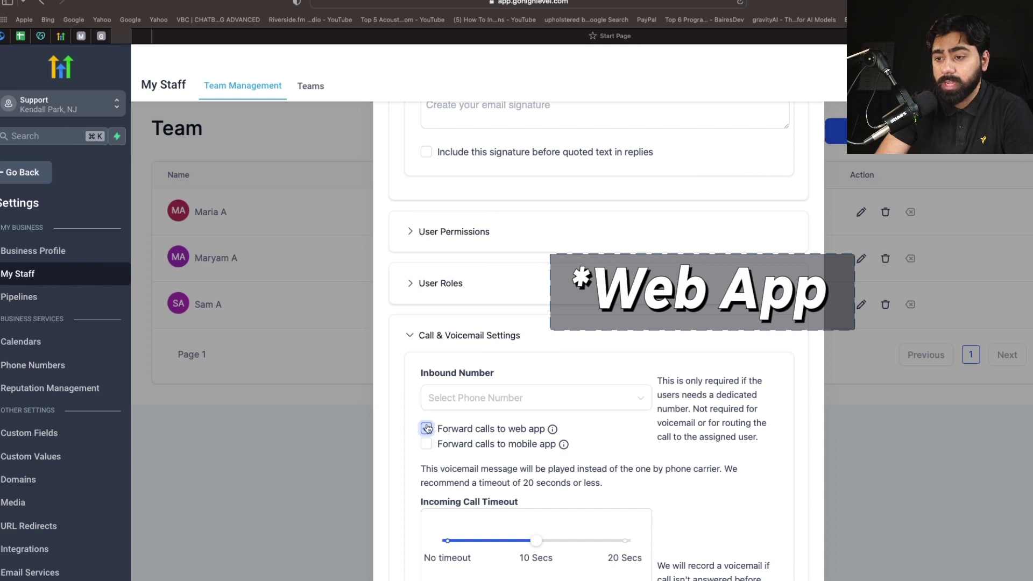
left_click(427, 445)
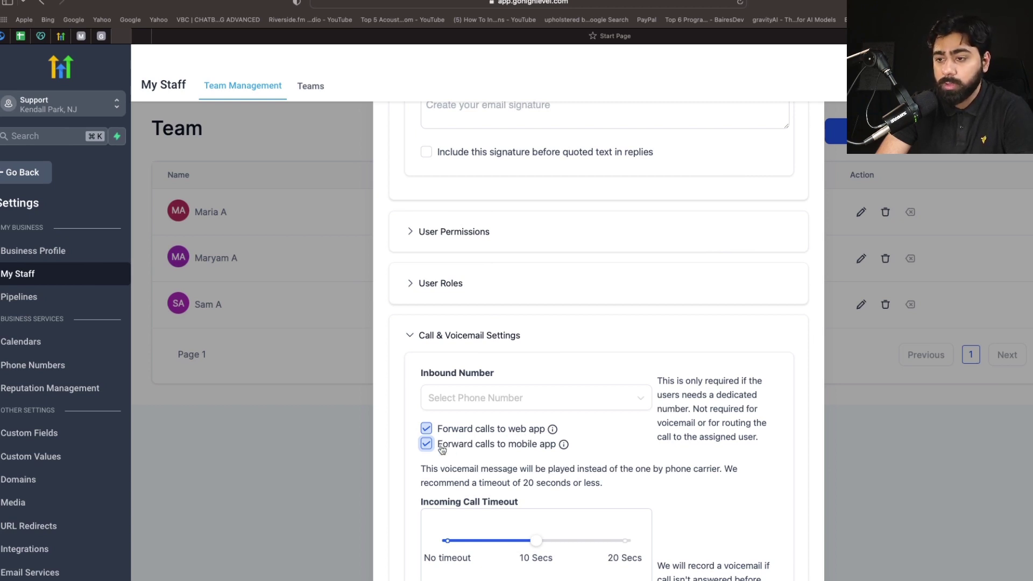
left_click(426, 429)
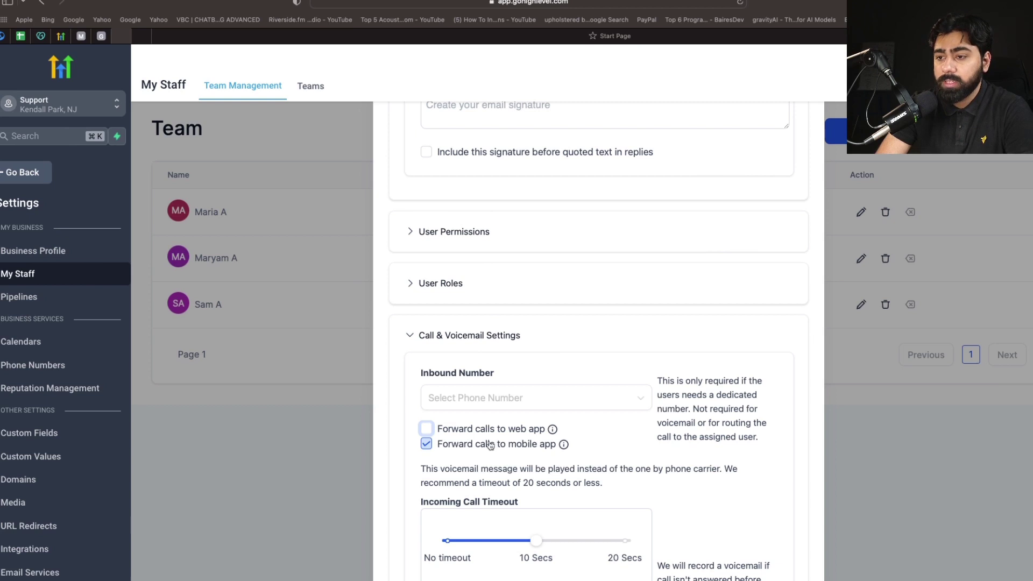
Assign the second listed phone number as the first team member's inbound number and save the profile.
left_click(481, 397)
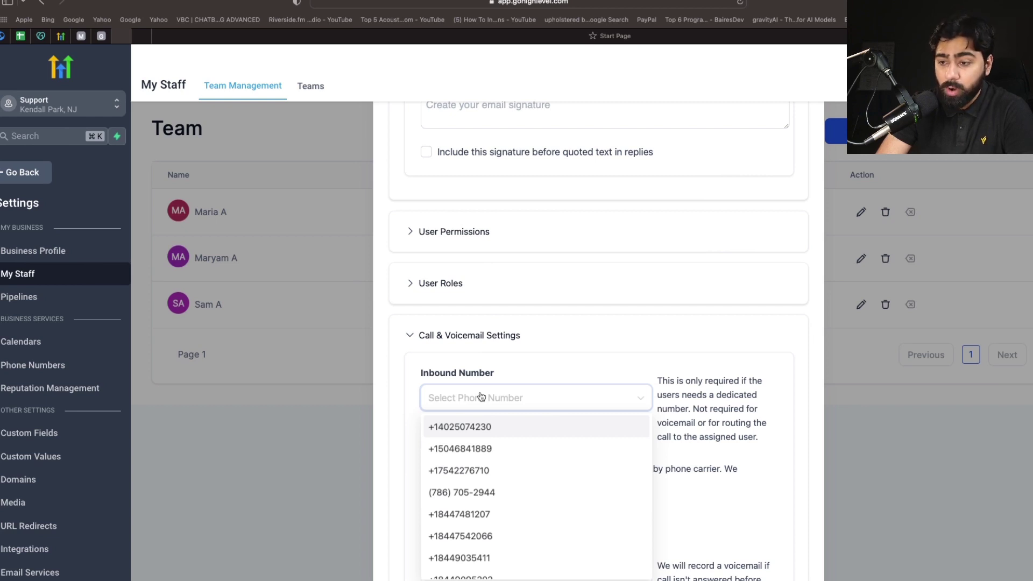
left_click(475, 451)
scroll(475, 454, "down", 5)
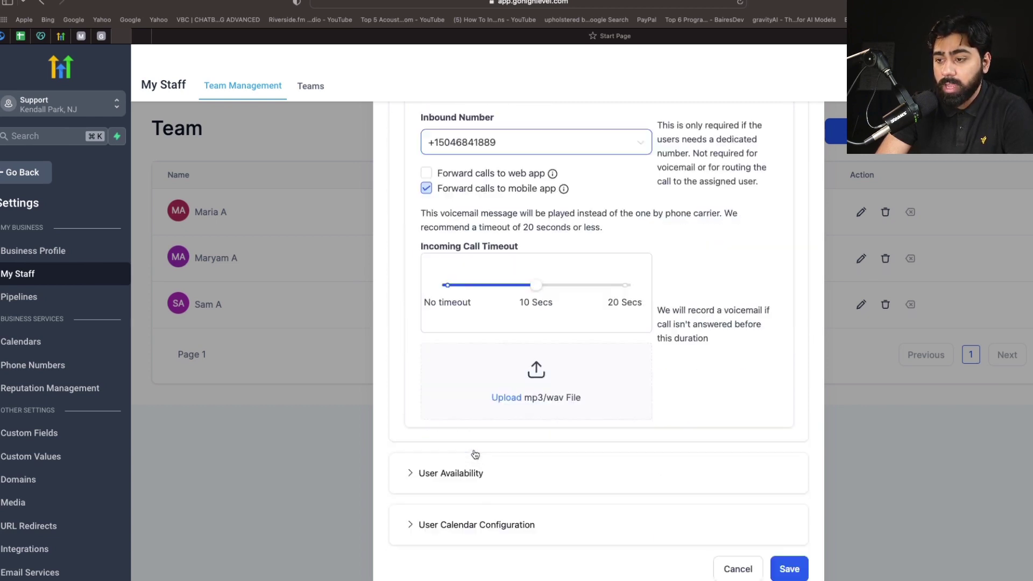
left_click(789, 569)
Assign the third listed phone number as the second team member's inbound number in Call & Voicemail Settings and save.
left_click(861, 259)
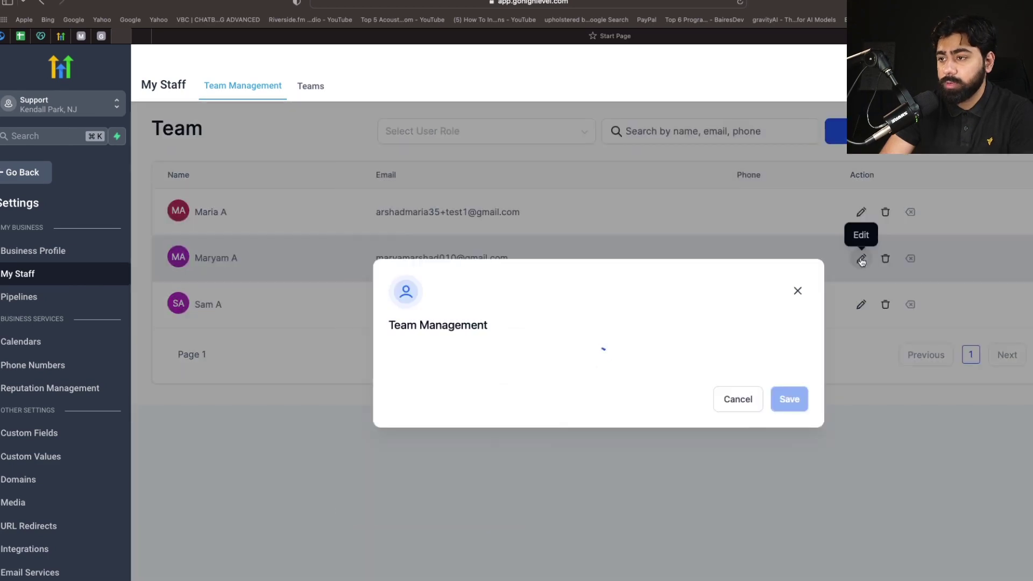
scroll(585, 323, "down", 10)
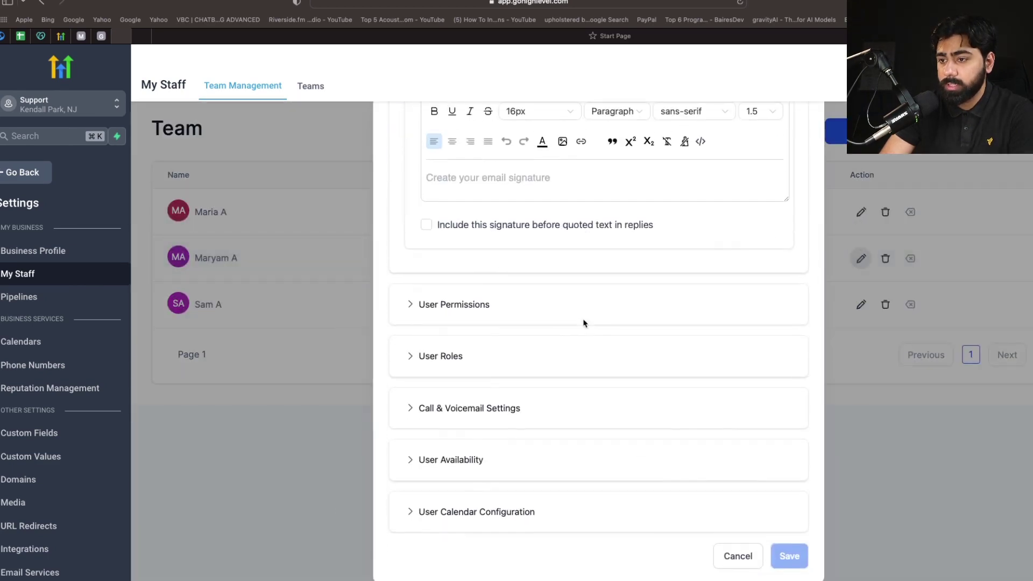
left_click(499, 410)
left_click(516, 476)
left_click(519, 312)
Open the third team member's Call & Voicemail Settings and show the available inbound numbers.
left_click(860, 308)
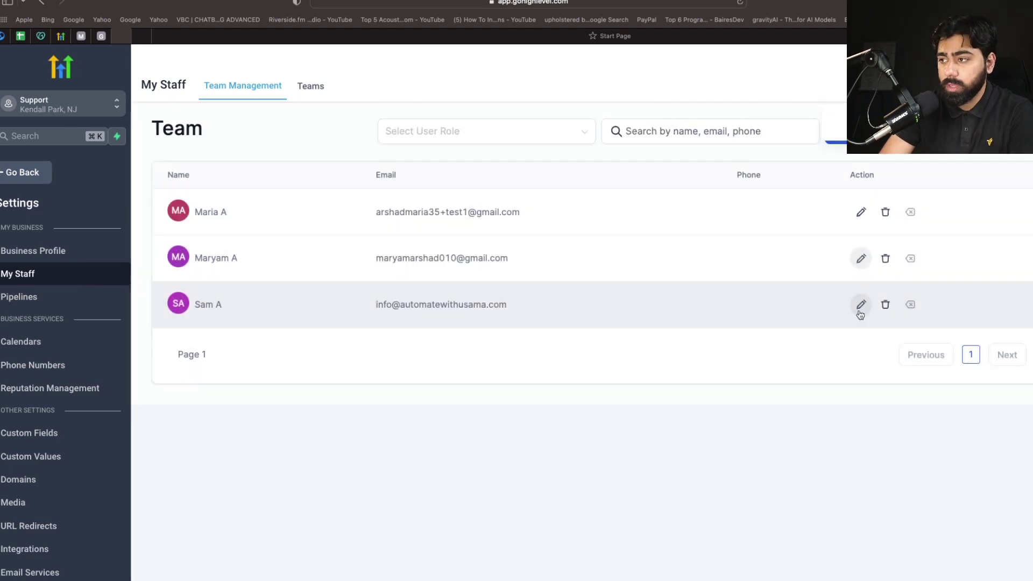
left_click(860, 304)
scroll(533, 304, "down", 8)
scroll(532, 304, "down", 5)
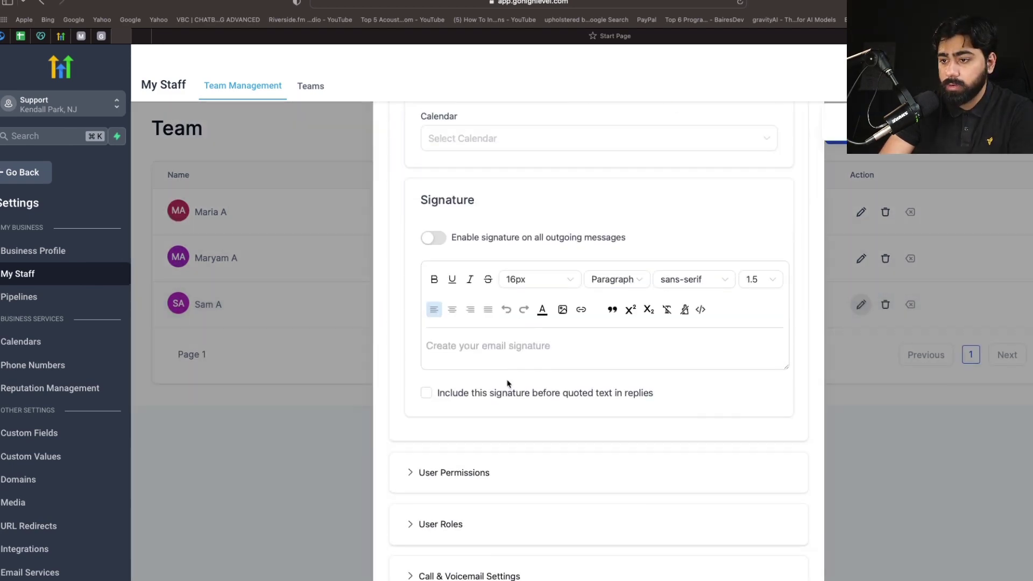
left_click(499, 414)
left_click(490, 478)
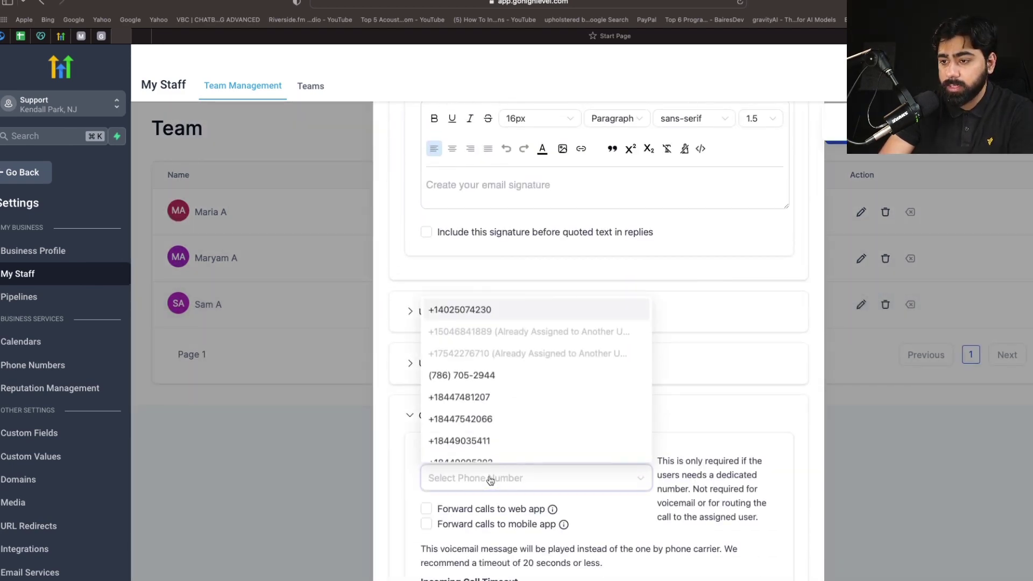